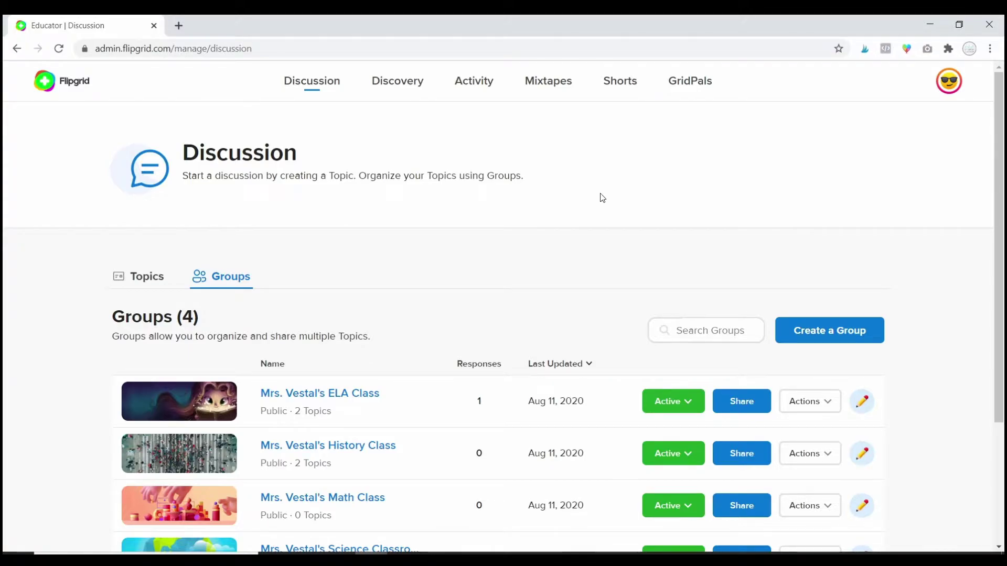
- Open the ELA Class group, then its Fluency Readings topic with one student response
scroll(602, 198, "down", 3)
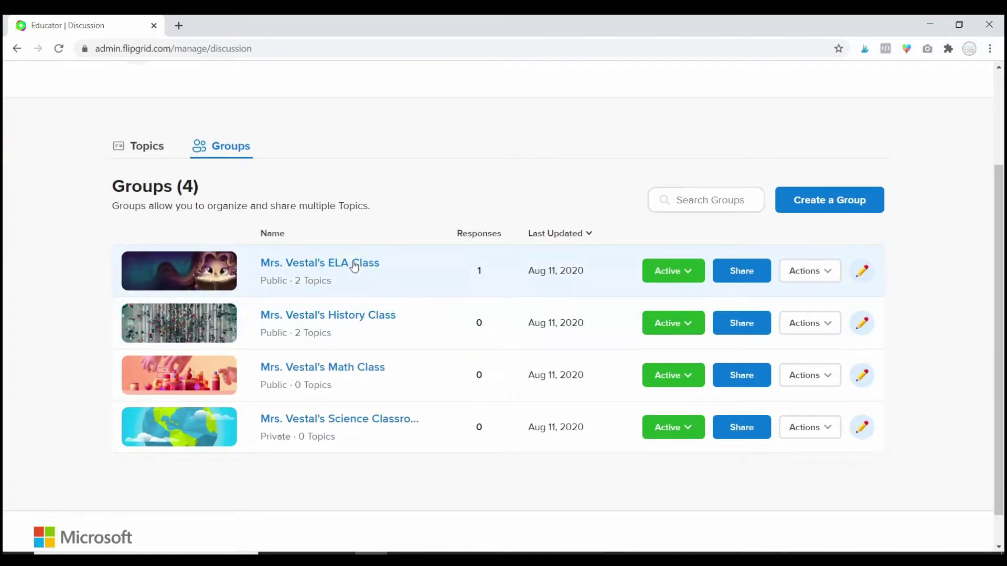
left_click(350, 263)
scroll(546, 229, "down", 5)
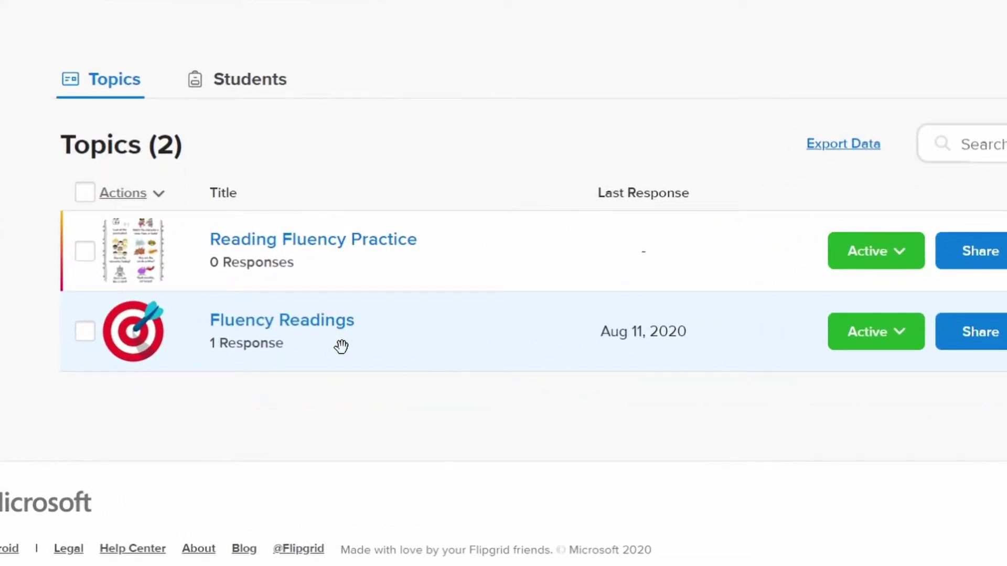
left_click(331, 323)
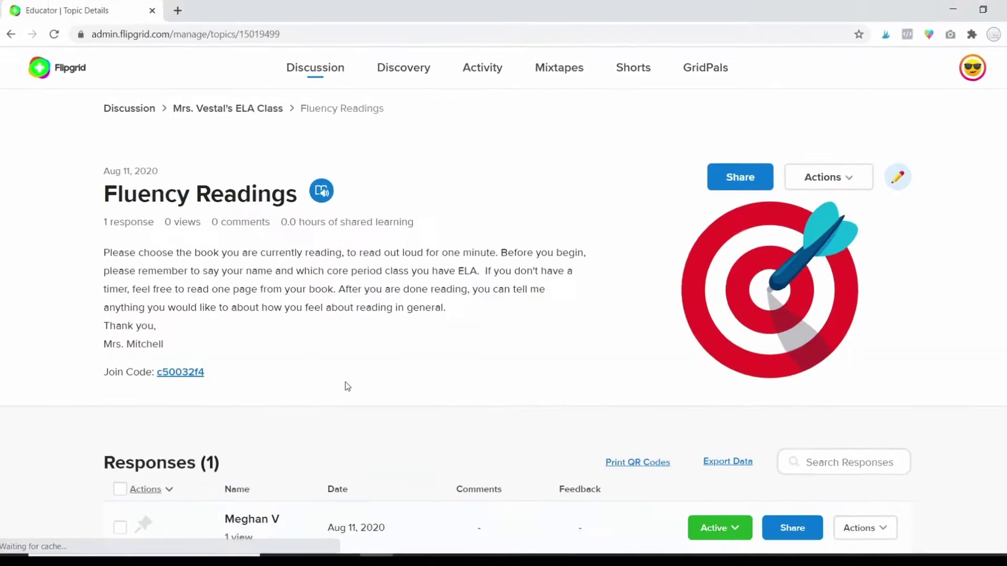
scroll(592, 307, "down", 3)
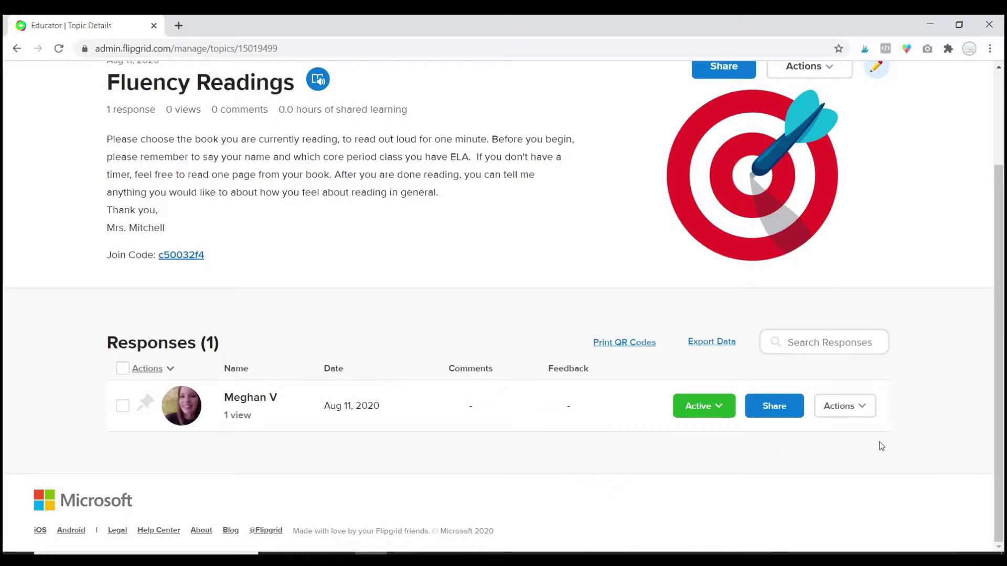
- Check the response's Actions menu without choosing anything, then open the student's response page
left_click(858, 409)
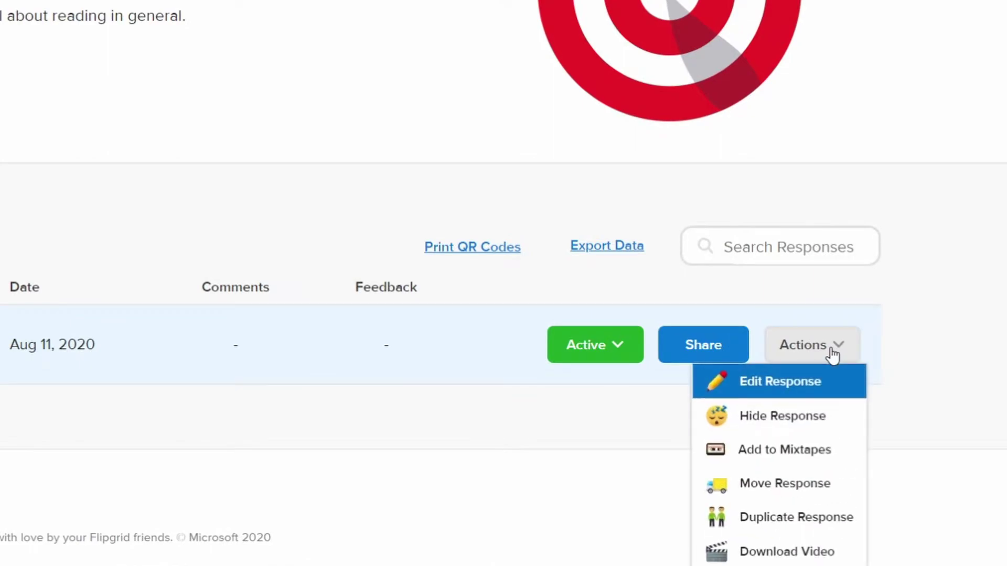
scroll(834, 356, "down", 1)
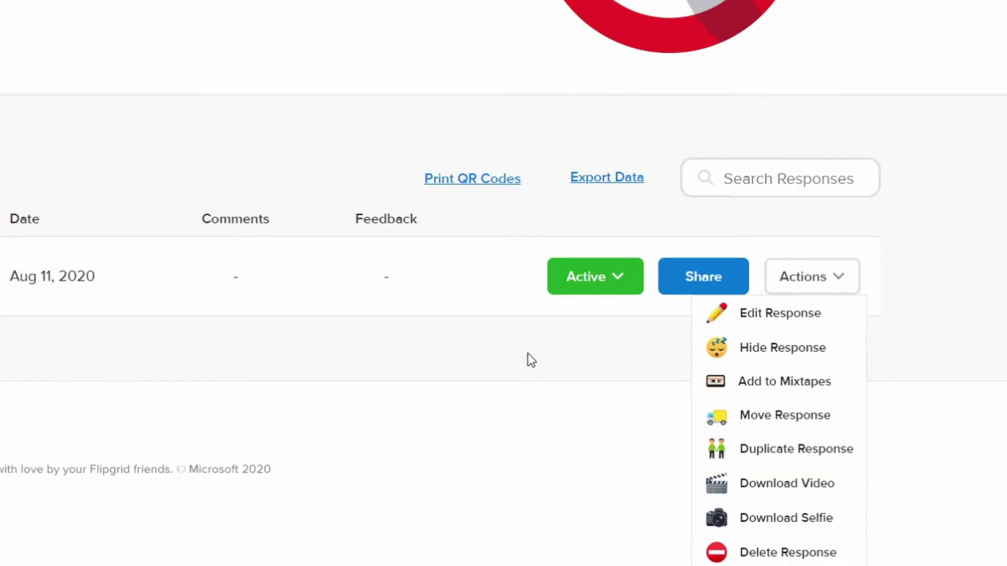
left_click(526, 292)
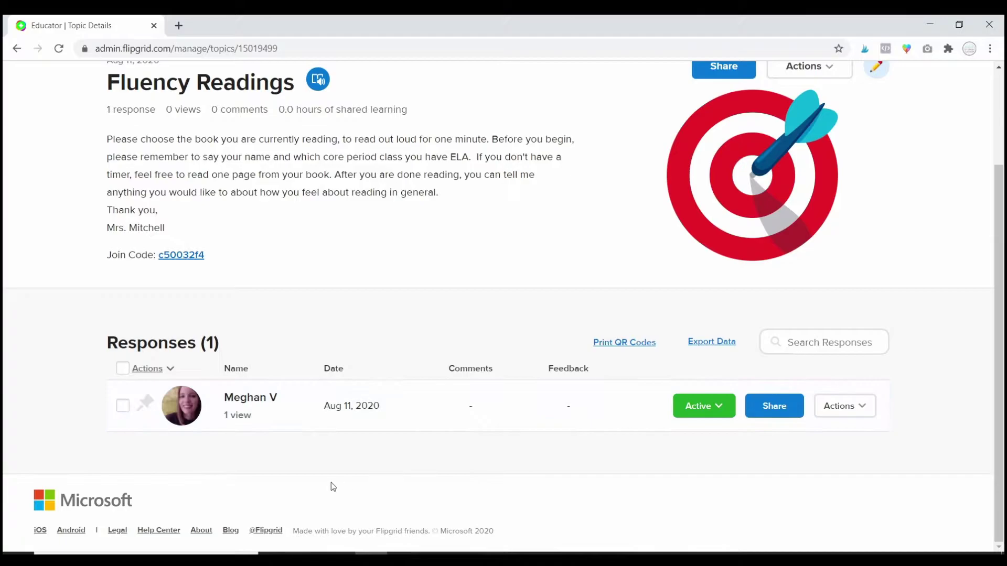
left_click(263, 404)
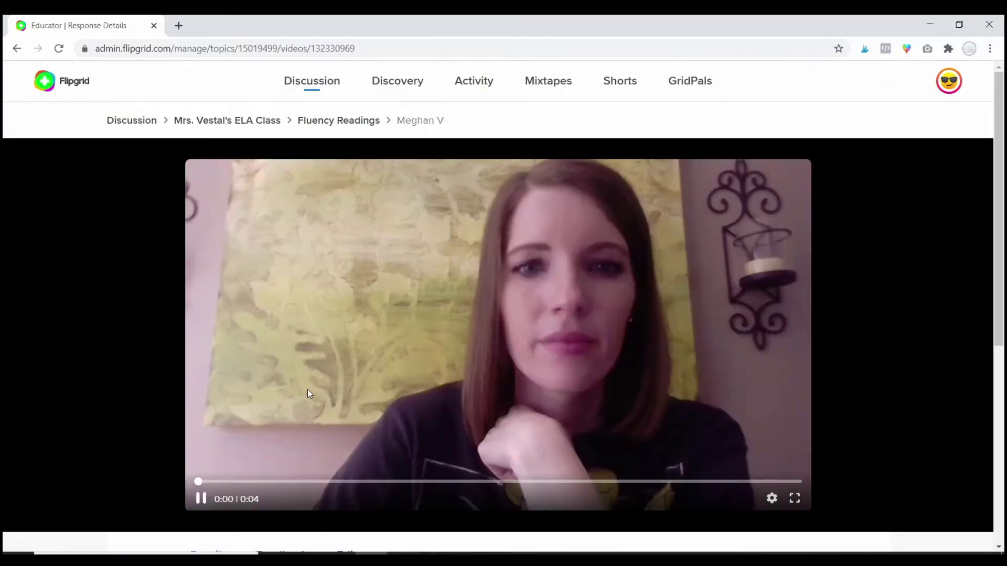
- Pause the response video at 0:01 and switch to its private Feedback section
left_click(612, 348)
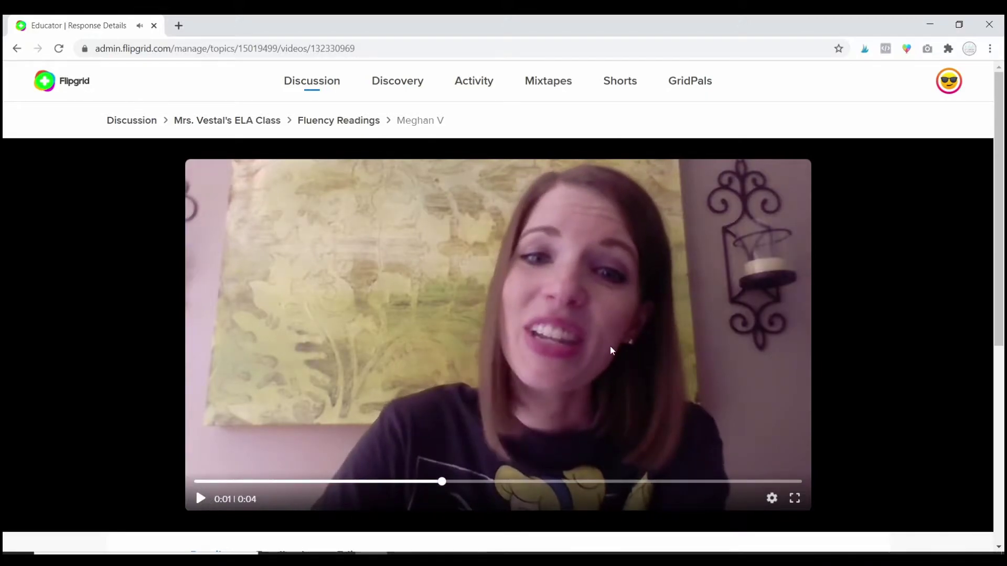
scroll(650, 293, "down", 2)
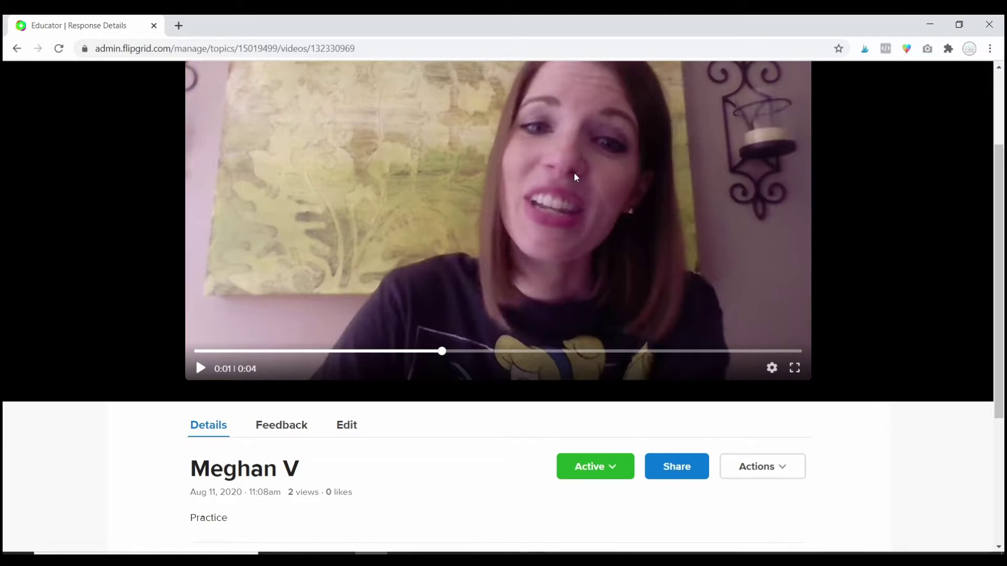
scroll(580, 174, "down", 2)
scroll(582, 174, "down", 2)
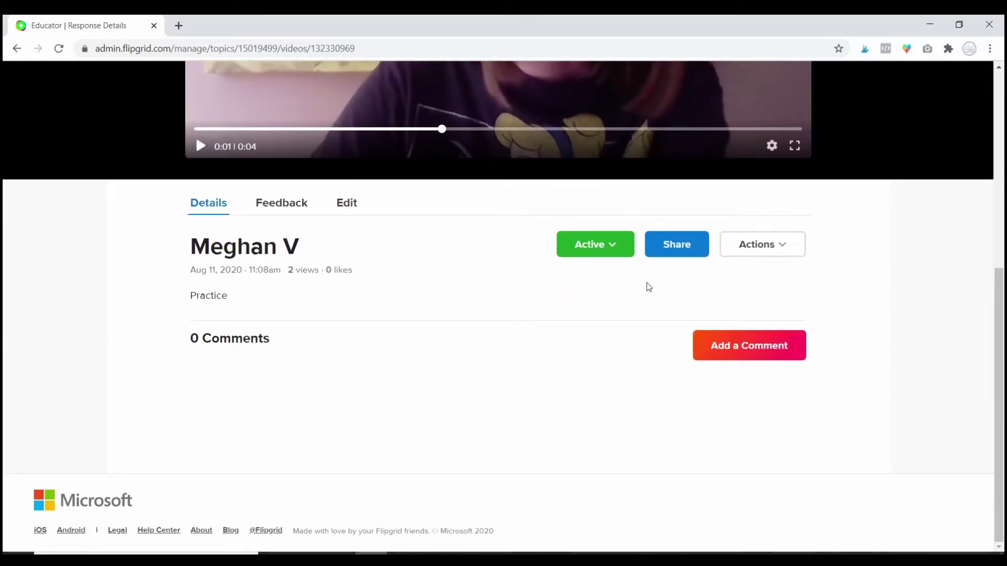
scroll(518, 311, "up", 4)
scroll(518, 311, "down", 4)
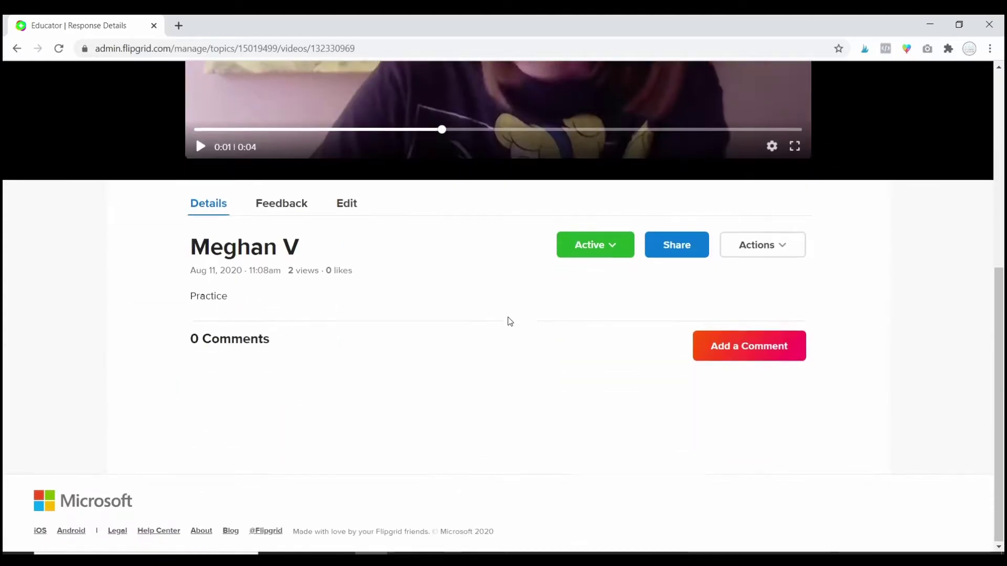
left_click(293, 209)
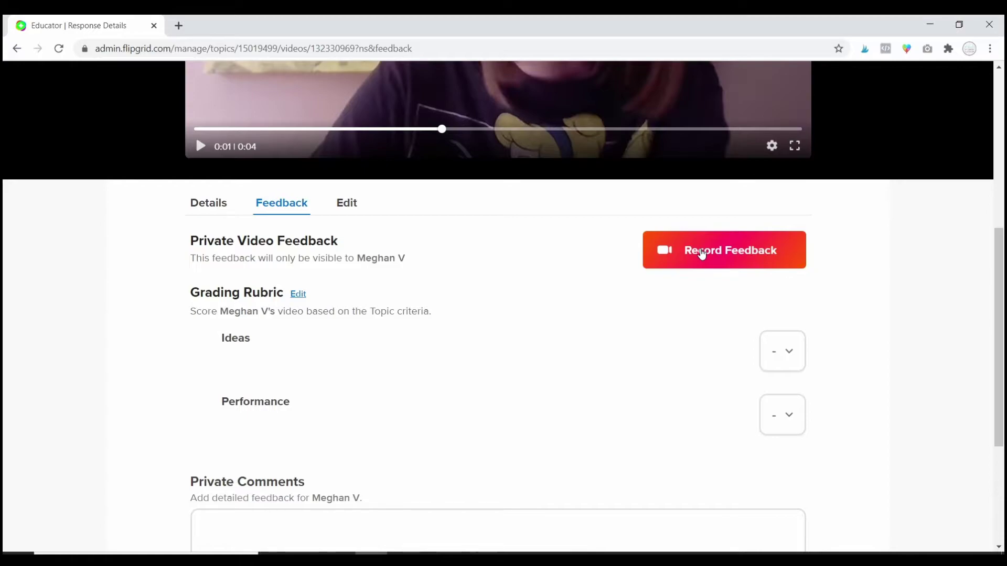
- Scroll to the Grading Rubric and show the Ideas score choices from 0 to 5
scroll(713, 232, "down", 2)
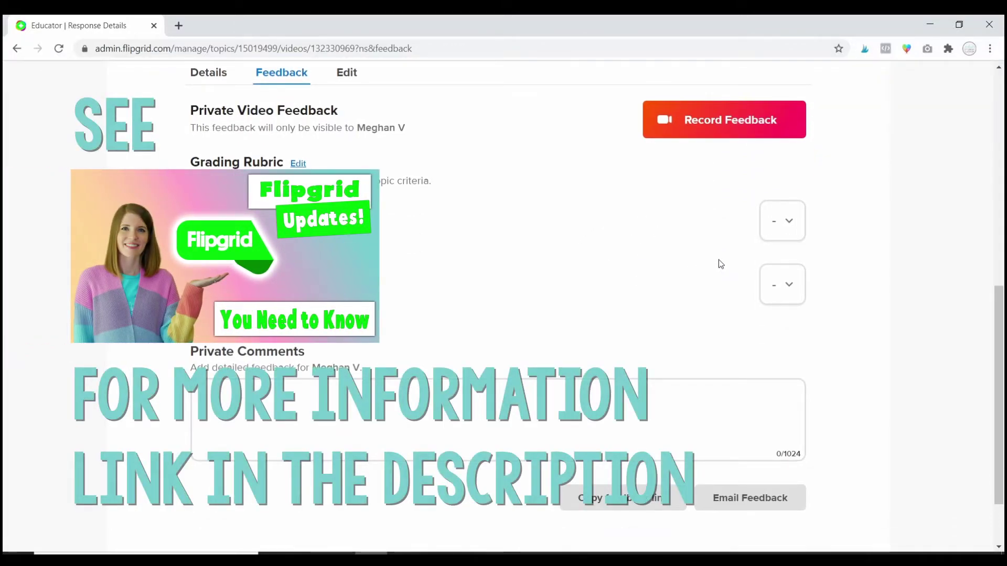
left_click(787, 239)
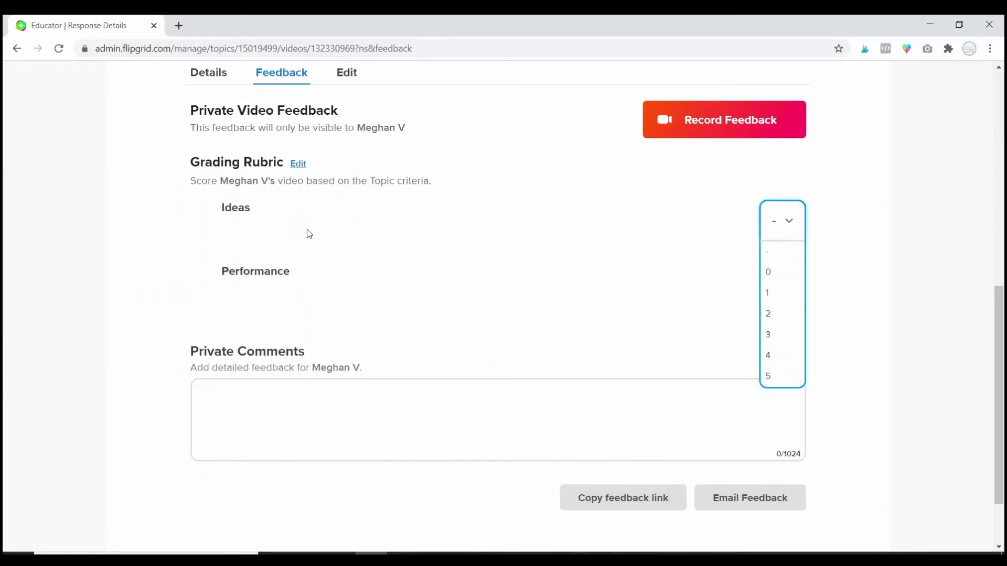
- Give the rubric's Ideas and Performance criteria a score of 5 each
left_click(309, 234)
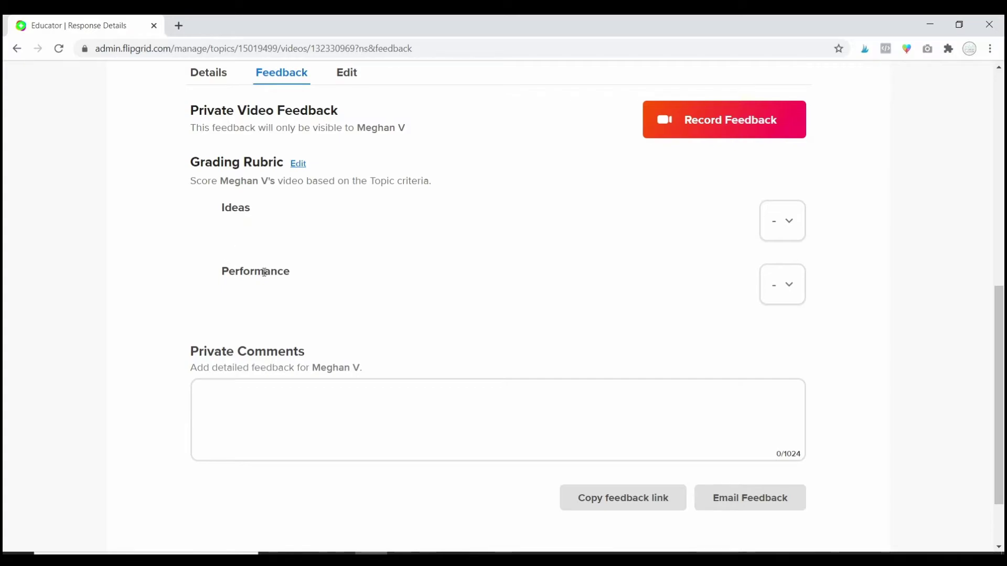
left_click(790, 220)
left_click(786, 376)
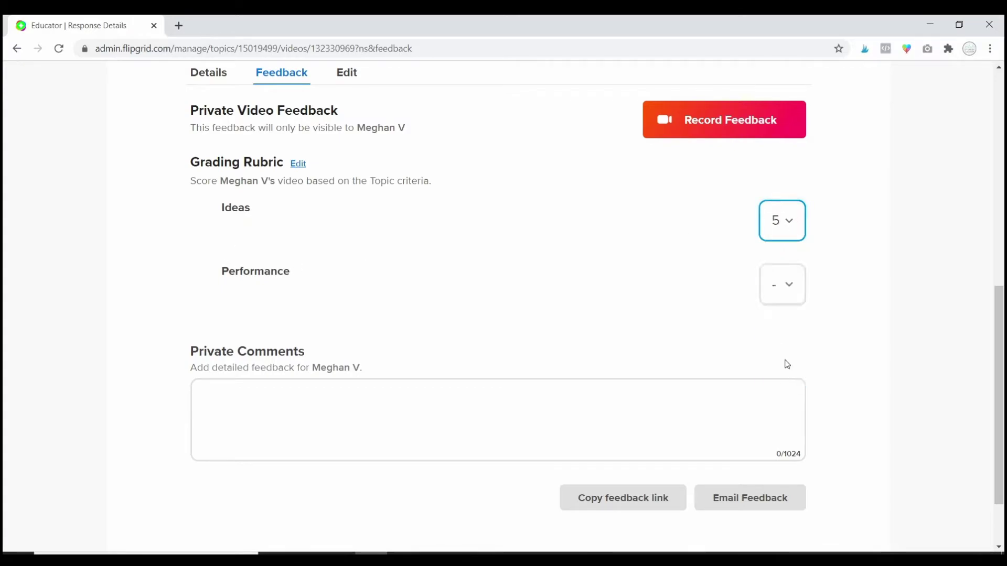
left_click(786, 284)
left_click(769, 440)
left_click(614, 299)
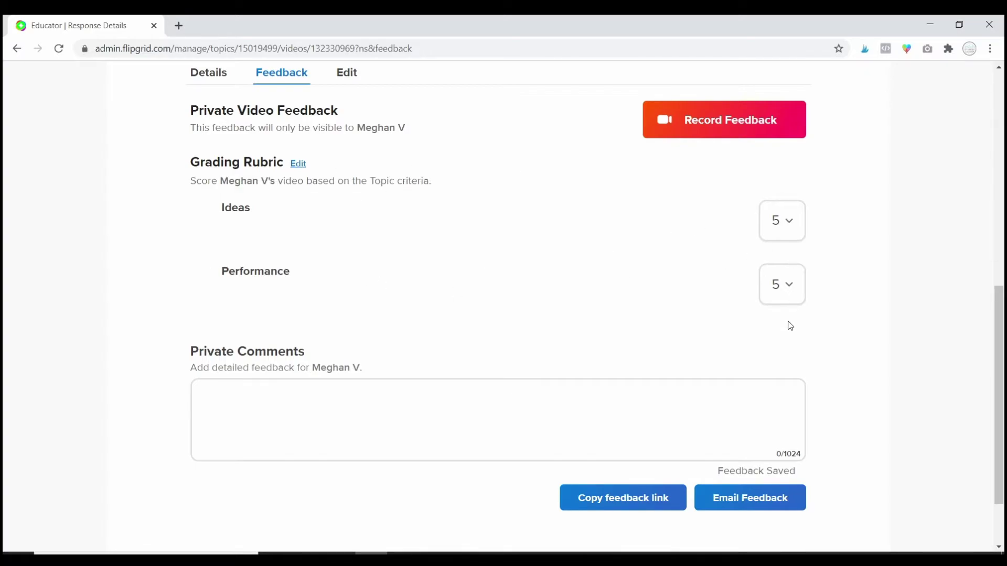
scroll(511, 256, "down", 2)
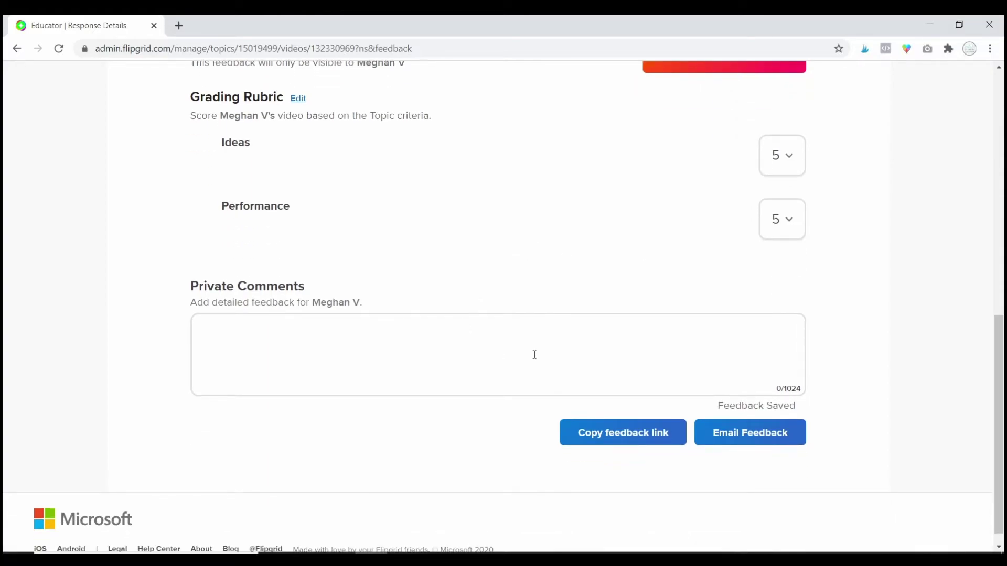
scroll(534, 355, "up", 2)
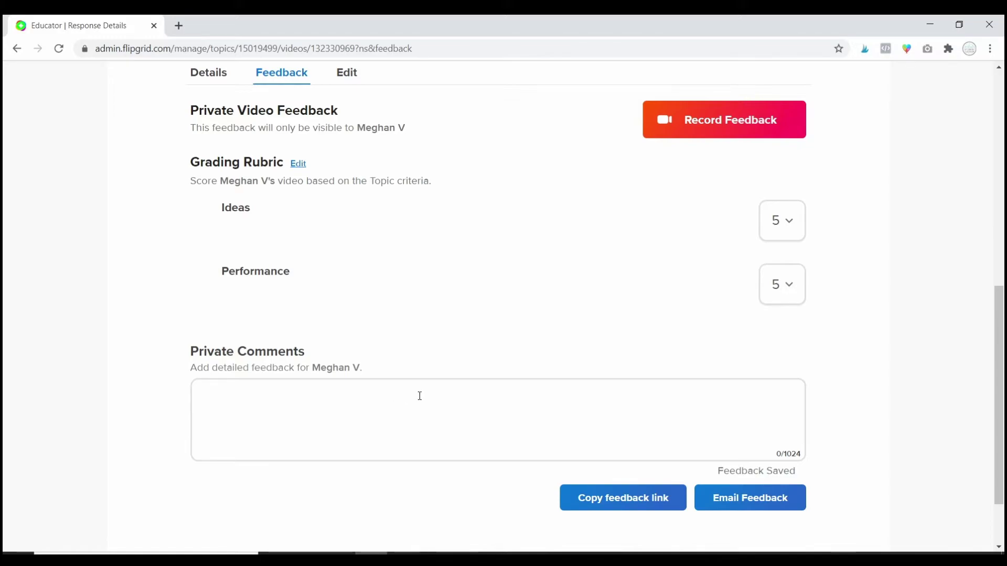
scroll(472, 385, "down", 1)
scroll(527, 370, "up", 2)
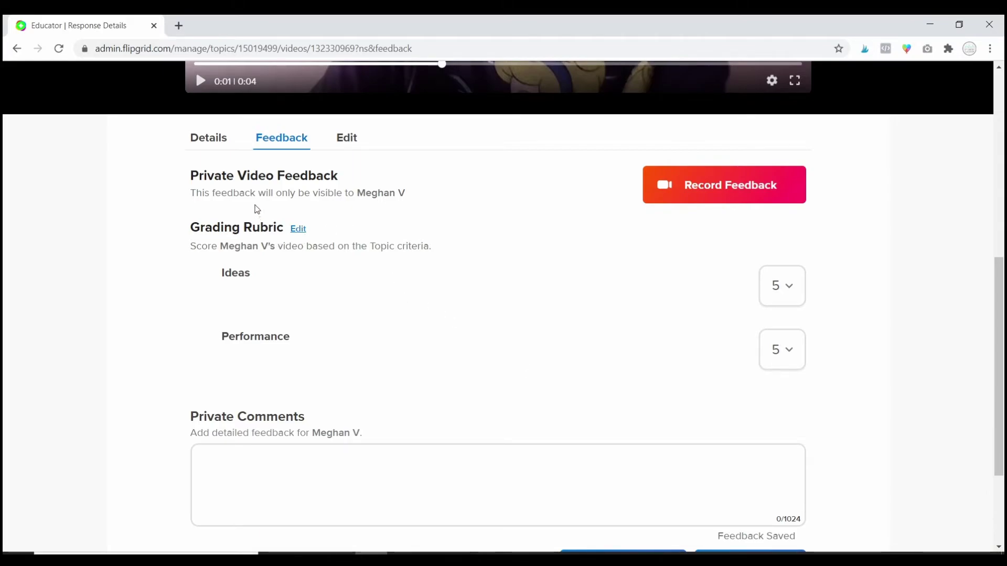
left_click(226, 140)
- Compare against the Feedback tab, then return to the response's public Details view and video
scroll(376, 293, "up", 5)
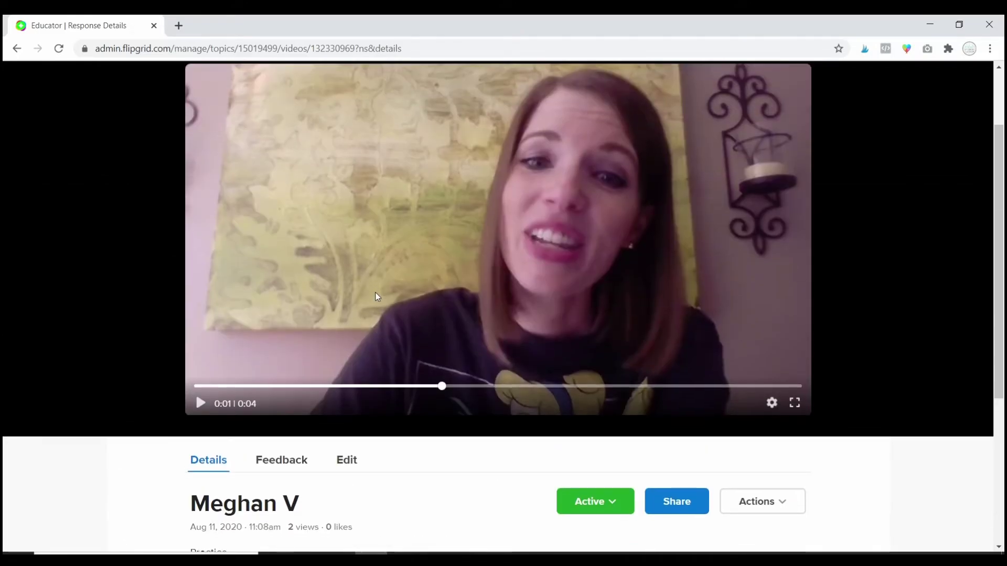
scroll(375, 294, "down", 2)
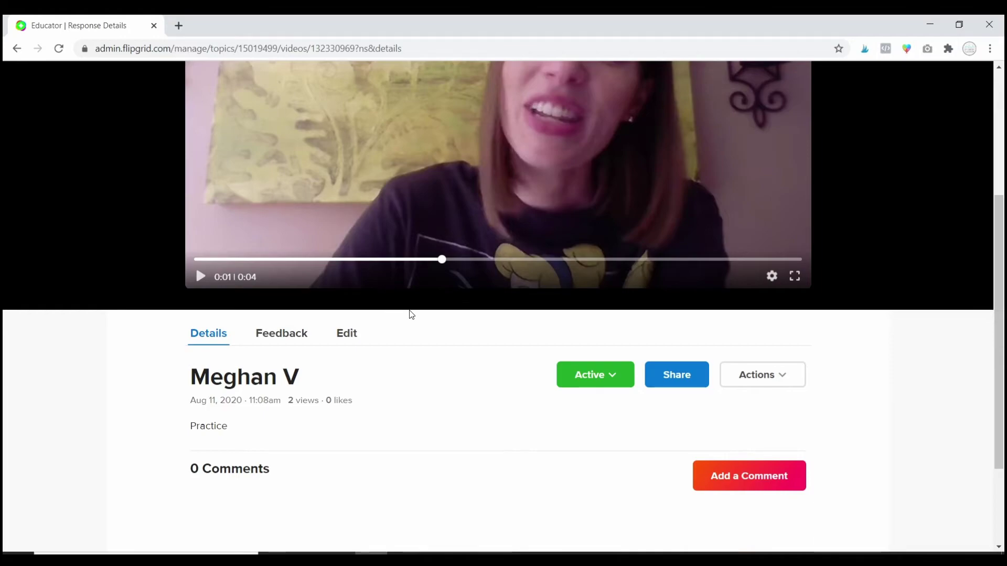
scroll(458, 285, "down", 3)
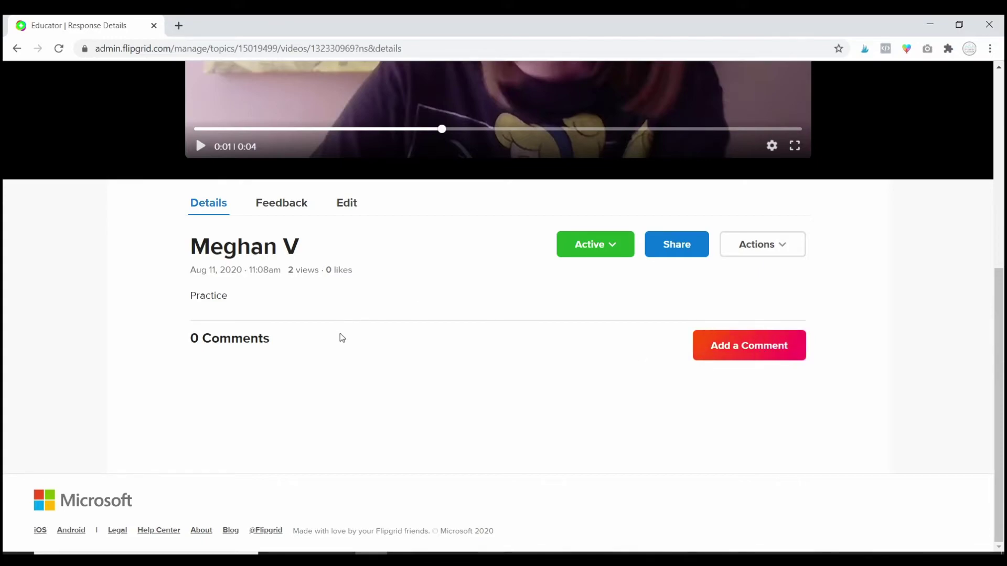
left_click(306, 212)
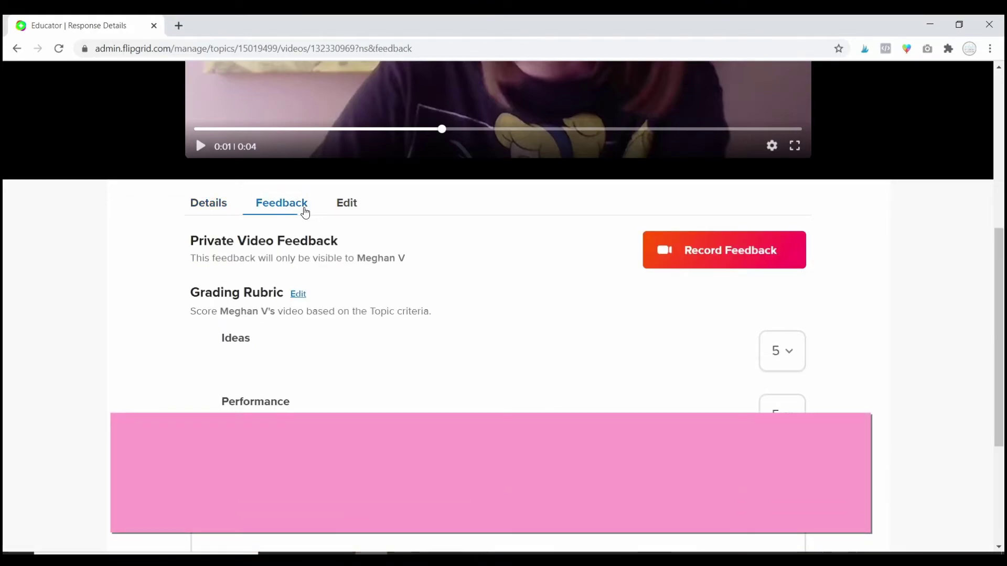
left_click(212, 215)
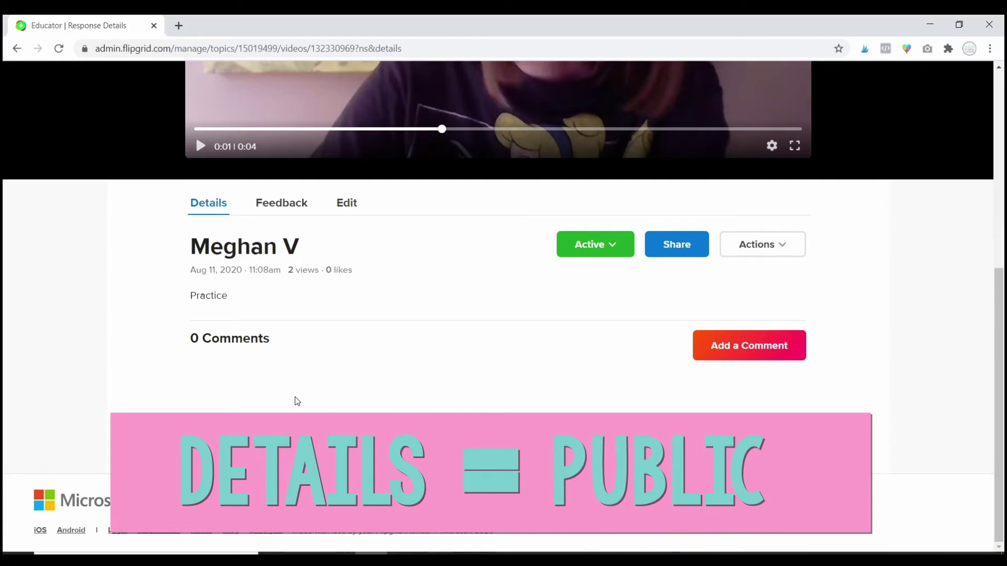
scroll(967, 349, "up", 5)
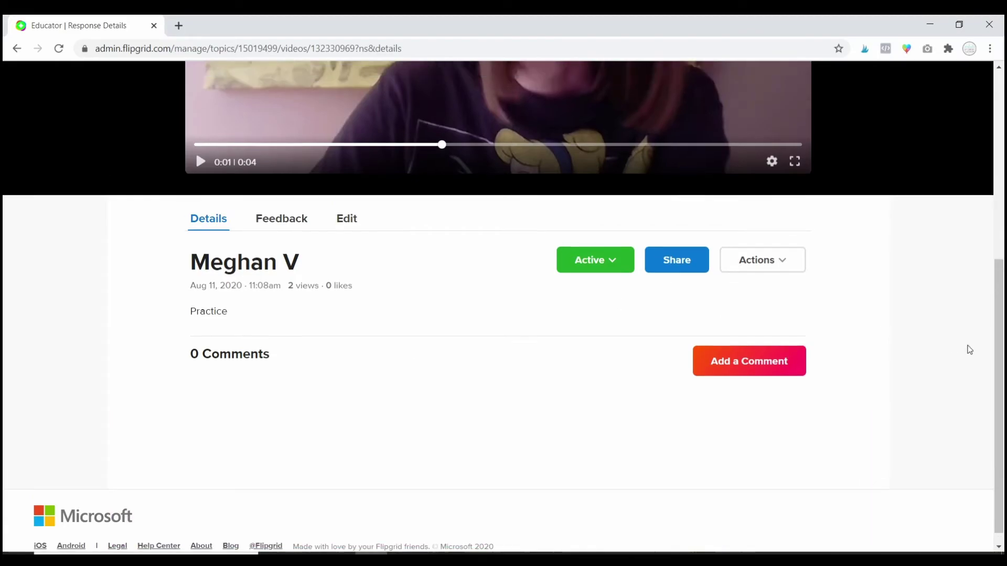
scroll(967, 349, "up", 2)
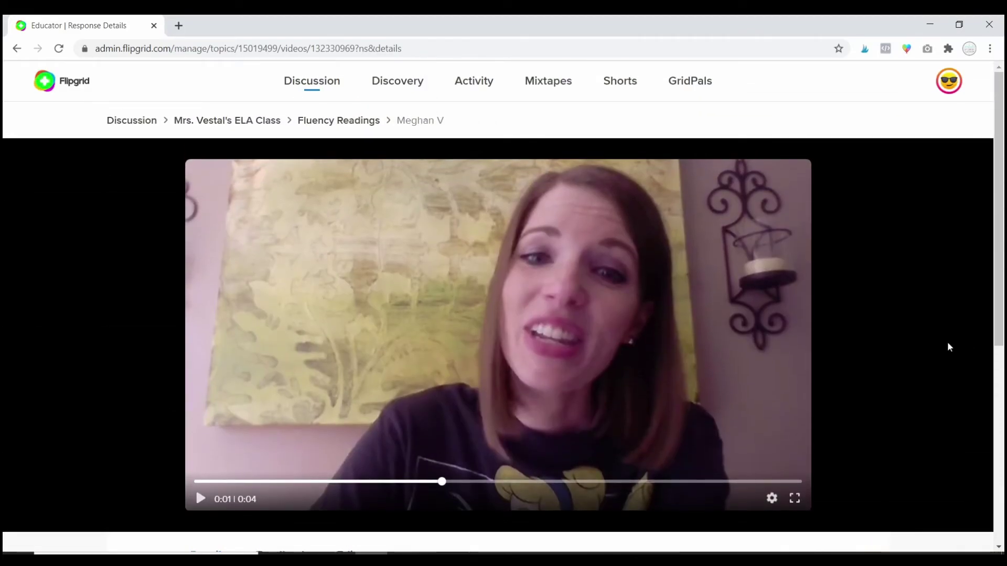